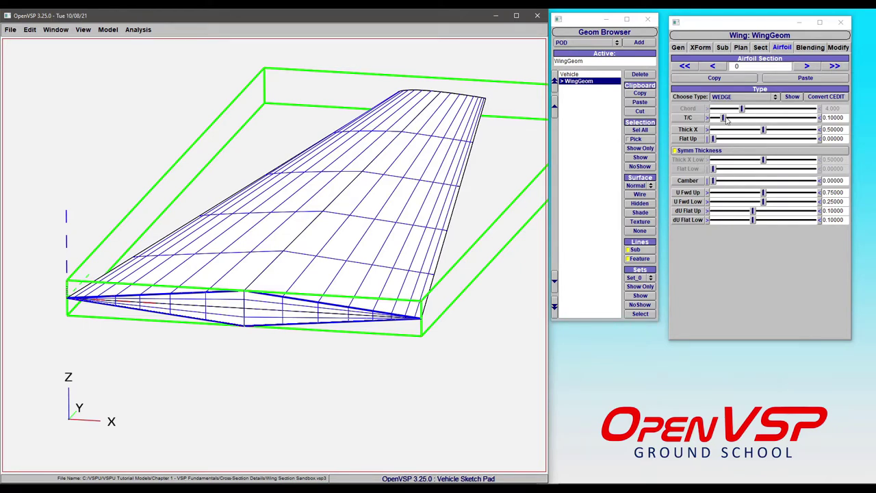
- Raise the wedge airfoil's T/C to 0.11364 and move Thick X forward to 0.37727
{"action": "left_click_drag", "start_coordinate": [727, 121], "coordinate": [750, 130]}
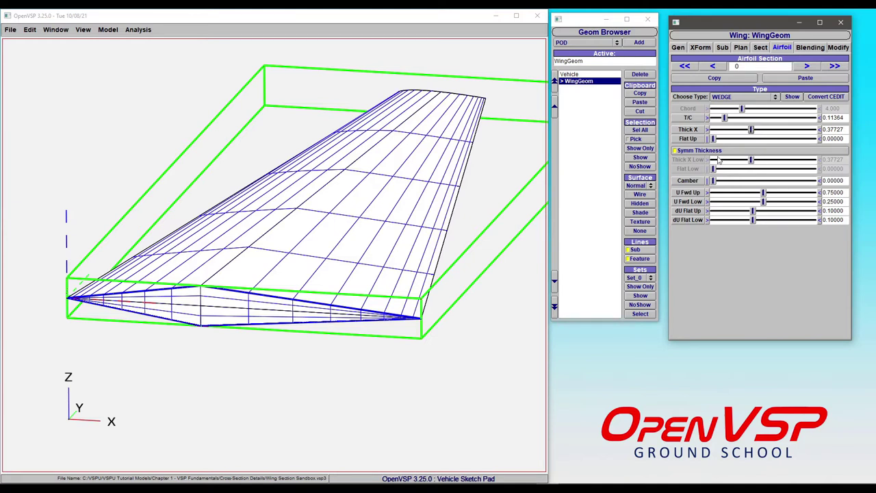
{"action": "left_click_drag", "start_coordinate": [713, 181], "coordinate": [745, 182]}
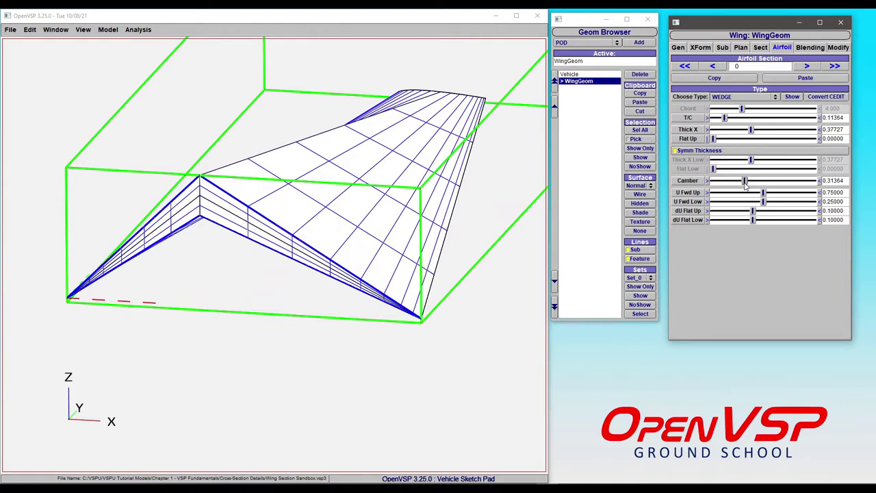
{"action": "left_click_drag", "start_coordinate": [745, 182], "coordinate": [709, 182]}
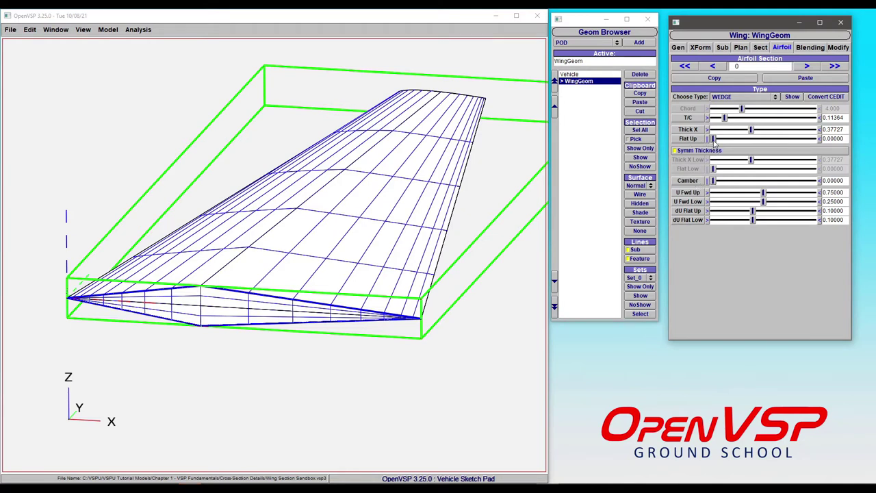
- Set the wedge airfoil's Thick X and Flat Up both to 0.333 chord
{"action": "left_click_drag", "start_coordinate": [714, 139], "coordinate": [747, 140]}
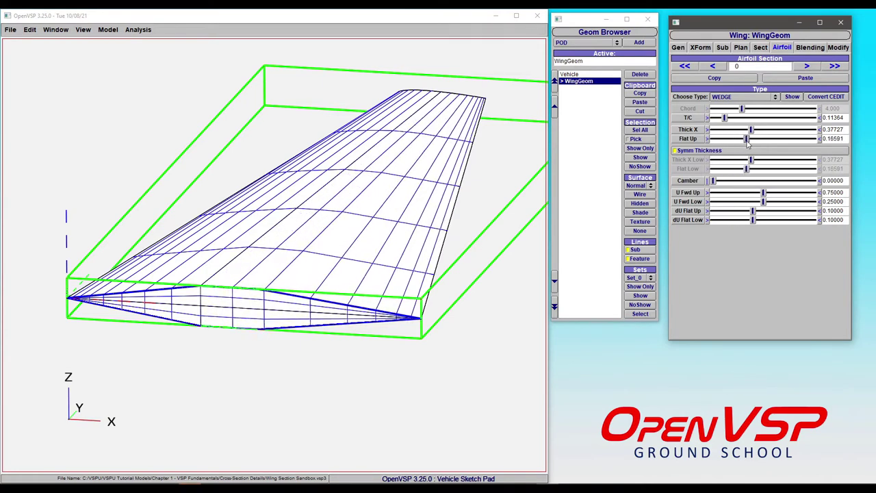
{"action": "left_click_drag", "start_coordinate": [747, 139], "coordinate": [776, 139]}
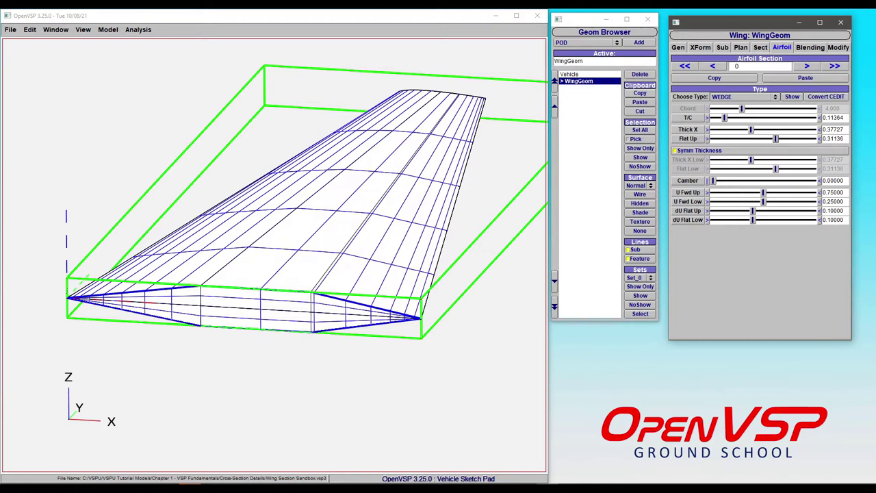
{"action": "double_click", "coordinate": [834, 129]}
{"action": "key", "text": "BackSpace"}
{"action": "type", "text": "0.33300"}
{"action": "key", "text": "Return"}
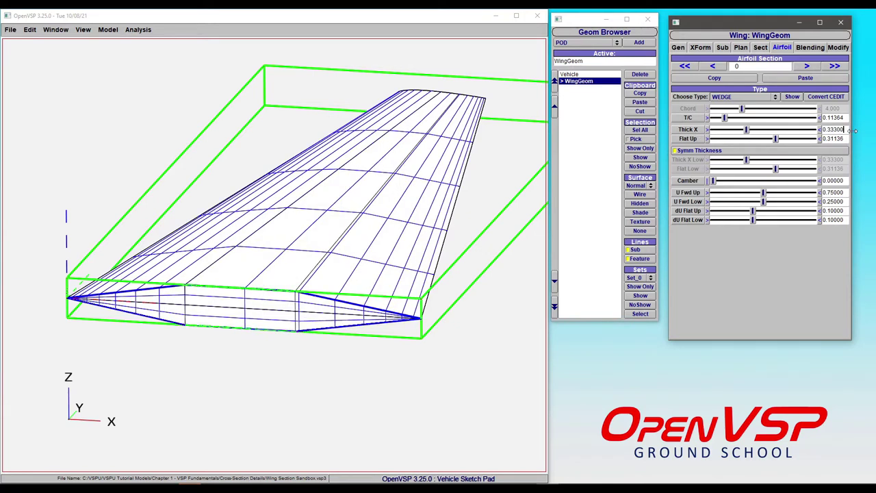
{"action": "double_click", "coordinate": [837, 140]}
{"action": "type", "text": "0.333"}
{"action": "key", "text": "Return"}
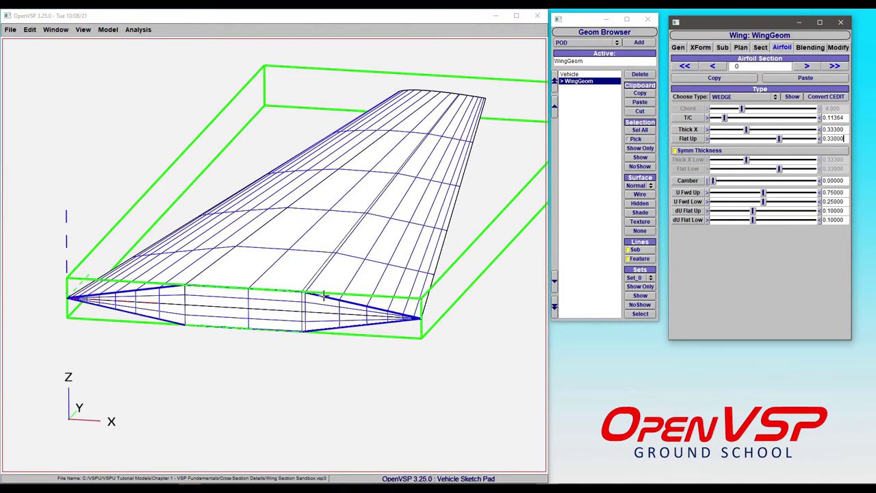
- Render the wing as shaded surfaces and set Flat Up to 0, removing the flat section
{"action": "mouse_move", "coordinate": [275, 306]}
{"action": "left_mouse_down"}
{"action": "mouse_move", "coordinate": [251, 303]}
{"action": "mouse_move", "coordinate": [297, 280]}
{"action": "mouse_move", "coordinate": [289, 282]}
{"action": "left_mouse_up"}
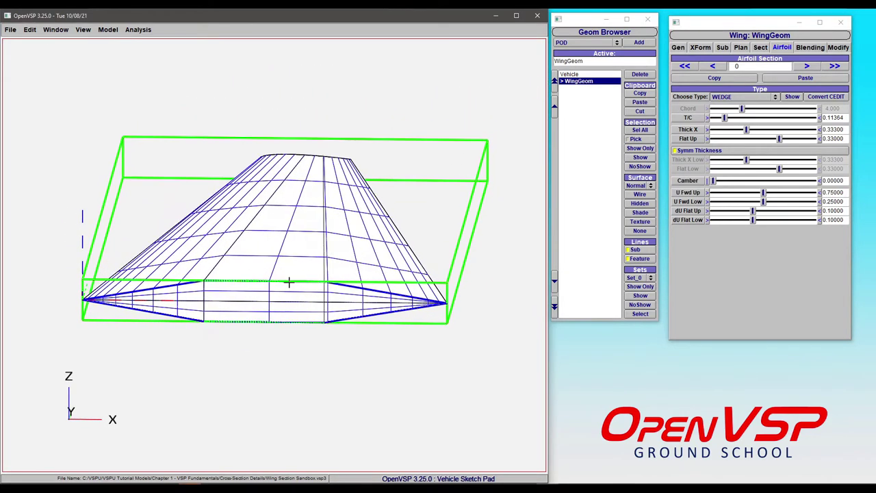
{"action": "left_click", "coordinate": [646, 214]}
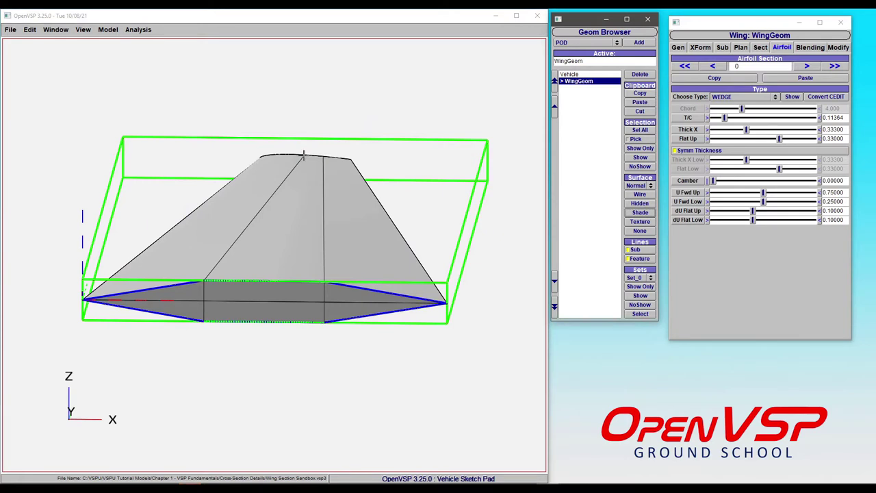
{"action": "double_click", "coordinate": [831, 139]}
{"action": "type", "text": "0"}
{"action": "key", "text": "Return"}
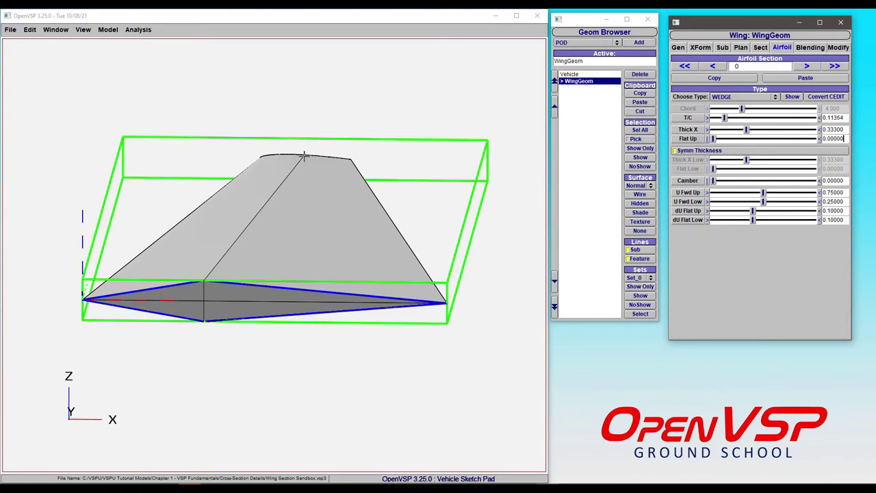
- Inspect the wing's underside and top, then restore Flat Up to 0.333 chord
{"action": "left_click_drag", "start_coordinate": [304, 156], "coordinate": [240, 227]}
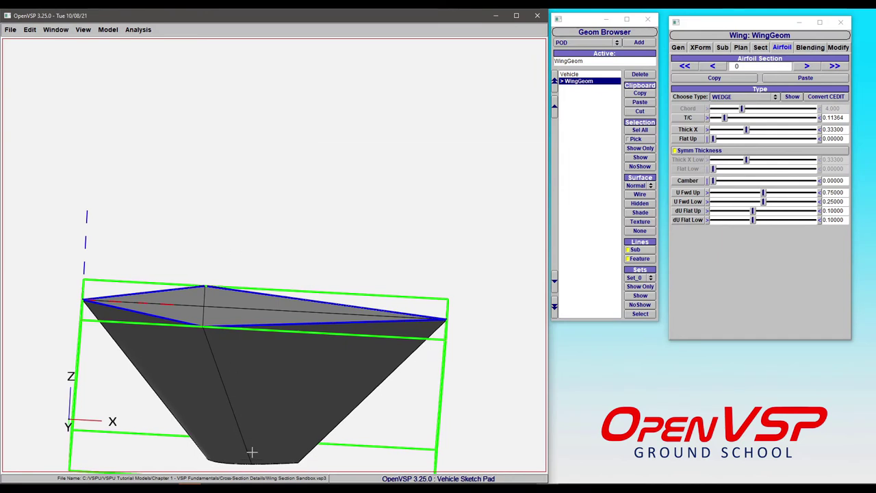
{"action": "left_click_drag", "start_coordinate": [252, 462], "coordinate": [190, 364]}
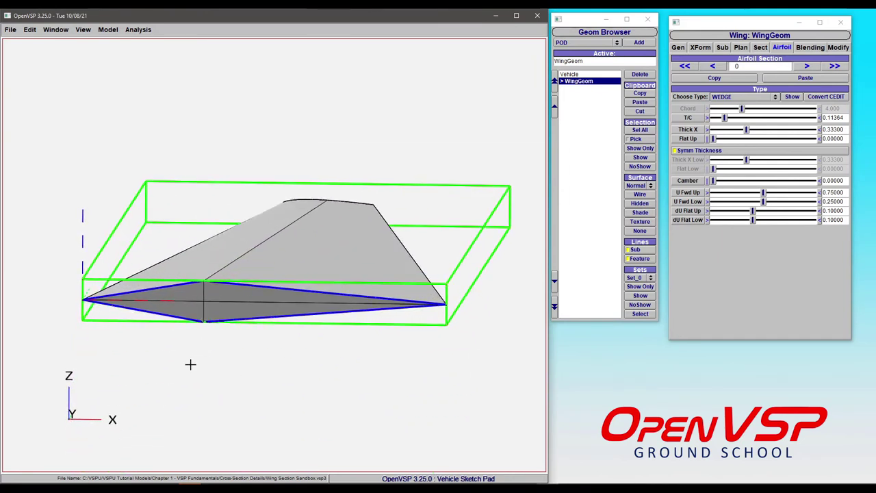
{"action": "double_click", "coordinate": [839, 140]}
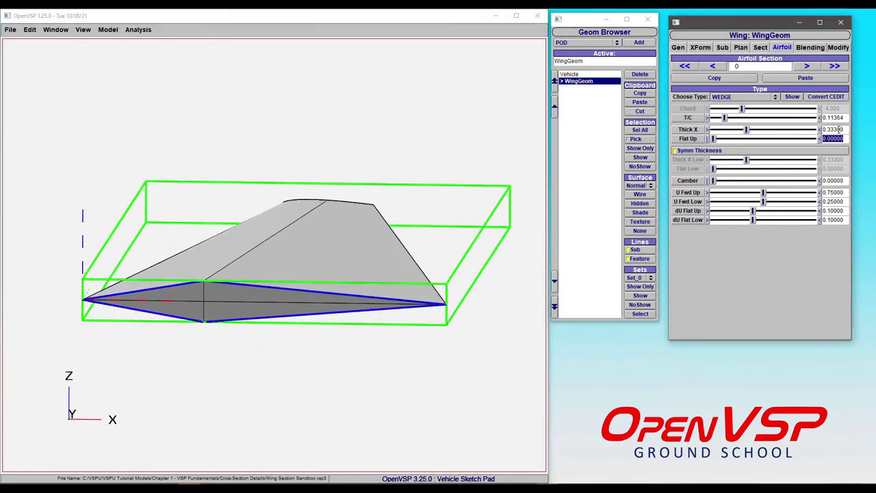
{"action": "key", "text": "BackSpace"}
{"action": "key", "text": "Return"}
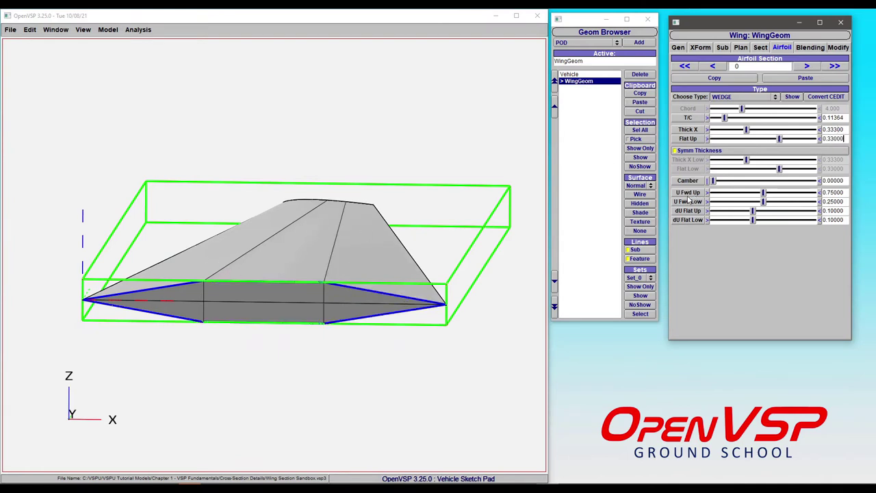
{"action": "left_click_drag", "start_coordinate": [338, 278], "coordinate": [343, 288]}
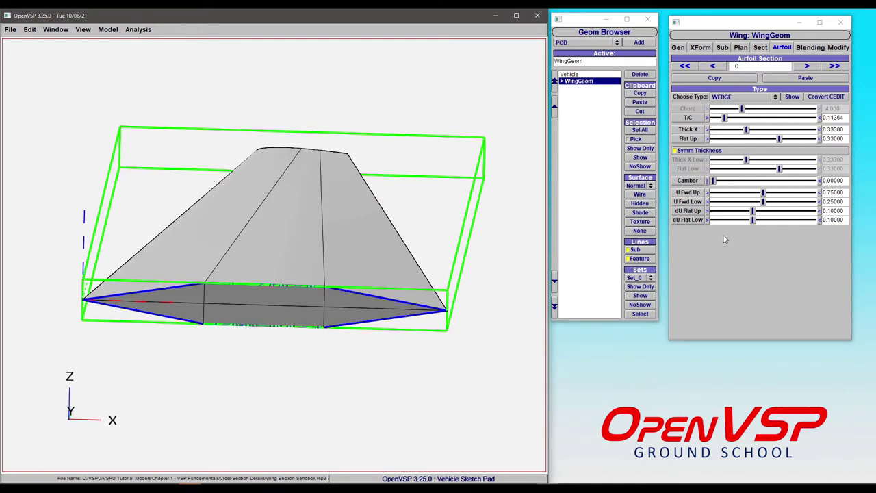
- Move the upper forward feature line (U Fwd Up) forward and orbit to inspect the wing
{"action": "left_click", "coordinate": [765, 197]}
{"action": "left_click_drag", "start_coordinate": [765, 195], "coordinate": [749, 196]}
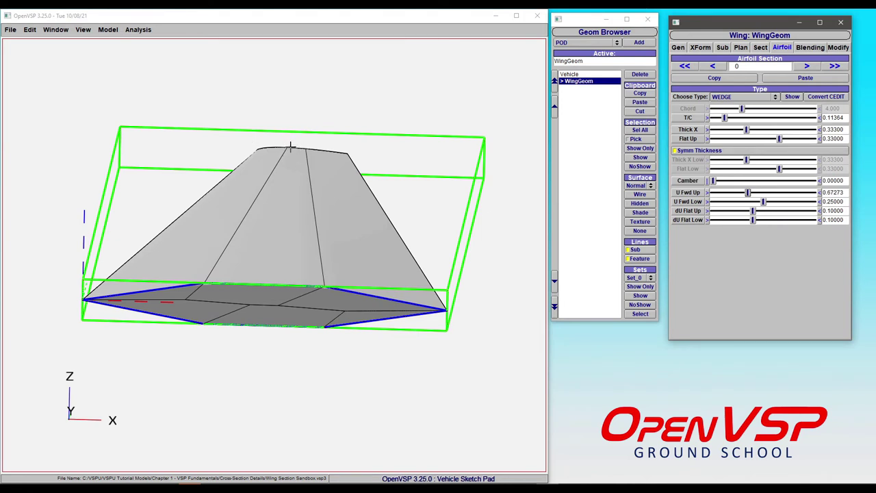
{"action": "mouse_move", "coordinate": [747, 196]}
{"action": "left_mouse_down"}
{"action": "mouse_move", "coordinate": [732, 194]}
{"action": "mouse_move", "coordinate": [749, 194]}
{"action": "left_mouse_up"}
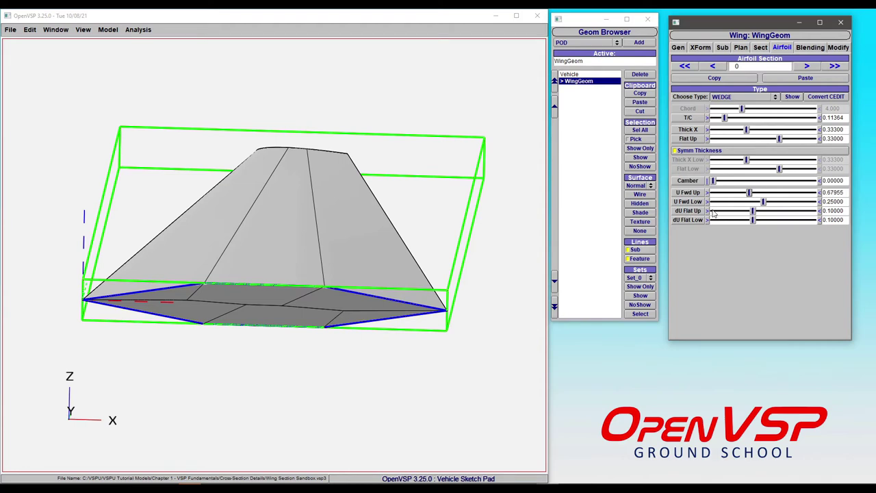
{"action": "mouse_move", "coordinate": [461, 231]}
{"action": "left_mouse_down"}
{"action": "mouse_move", "coordinate": [293, 197]}
{"action": "mouse_move", "coordinate": [303, 167]}
{"action": "mouse_move", "coordinate": [303, 239]}
{"action": "mouse_move", "coordinate": [303, 190]}
{"action": "mouse_move", "coordinate": [271, 363]}
{"action": "left_mouse_up"}
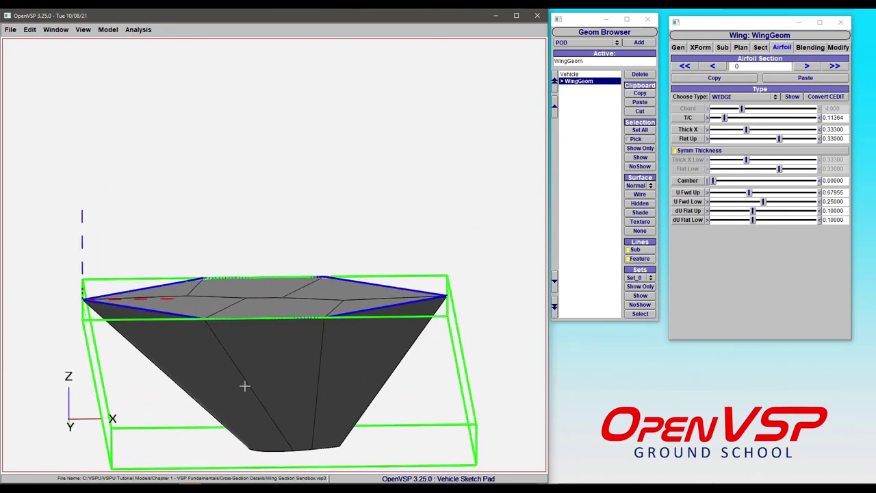
{"action": "mouse_move", "coordinate": [299, 398]}
{"action": "left_mouse_down"}
{"action": "mouse_move", "coordinate": [274, 382]}
{"action": "mouse_move", "coordinate": [234, 254]}
{"action": "left_mouse_up"}
{"action": "mouse_move", "coordinate": [284, 208]}
{"action": "right_mouse_down"}
{"action": "mouse_move", "coordinate": [289, 222]}
{"action": "mouse_move", "coordinate": [287, 185]}
{"action": "right_mouse_up"}
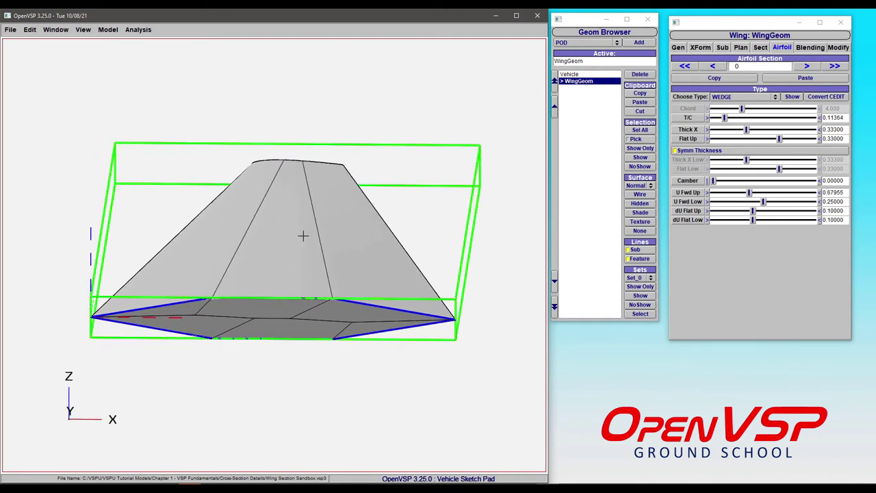
- Nudge U Fwd Up to about 0.68 and widen dU Flat Up to about 0.17
{"action": "left_click", "coordinate": [750, 195]}
{"action": "left_click_drag", "start_coordinate": [750, 195], "coordinate": [751, 195]}
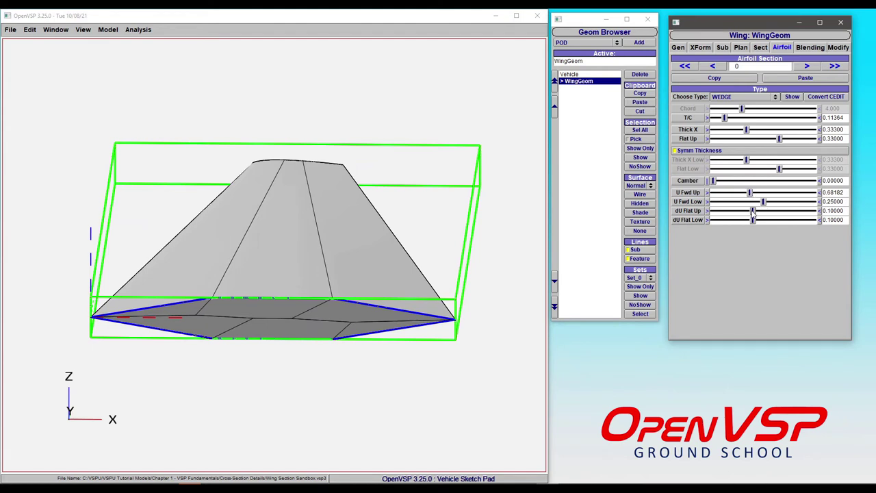
{"action": "left_click_drag", "start_coordinate": [753, 212], "coordinate": [779, 218]}
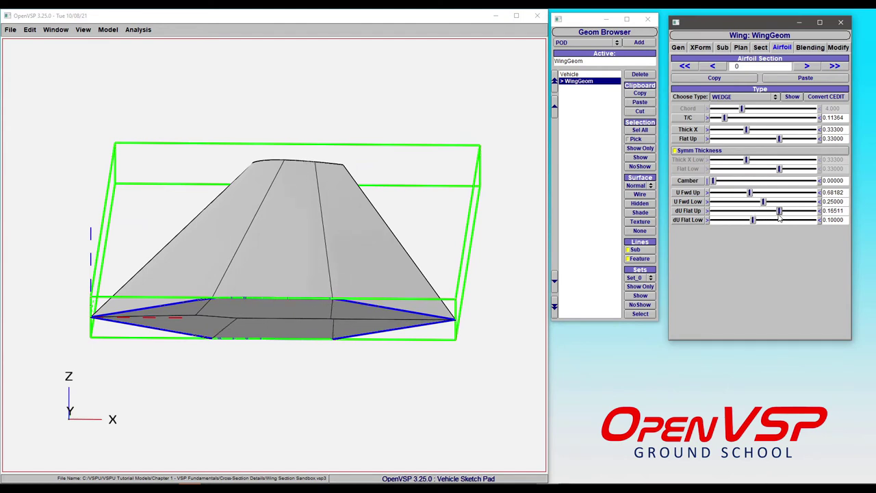
{"action": "left_click_drag", "start_coordinate": [779, 217], "coordinate": [782, 217]}
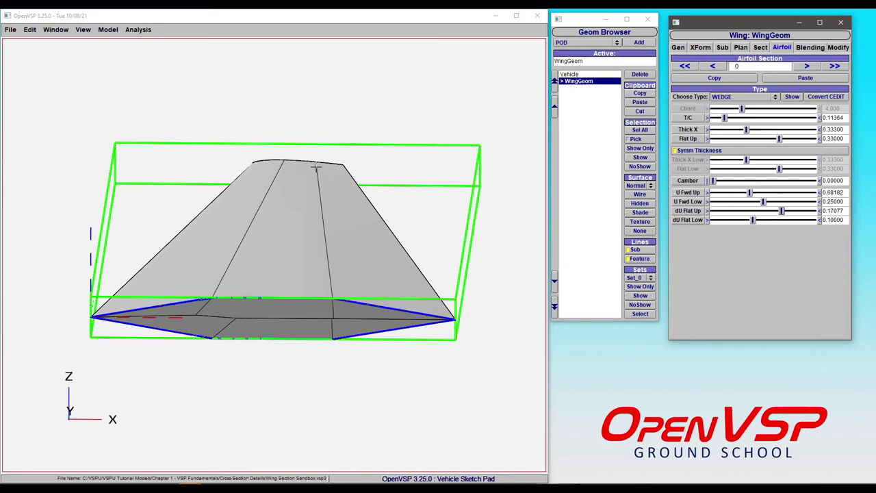
- Display the wing as a hidden-line wireframe with U Fwd Up set to 0.69091
{"action": "left_click", "coordinate": [638, 204]}
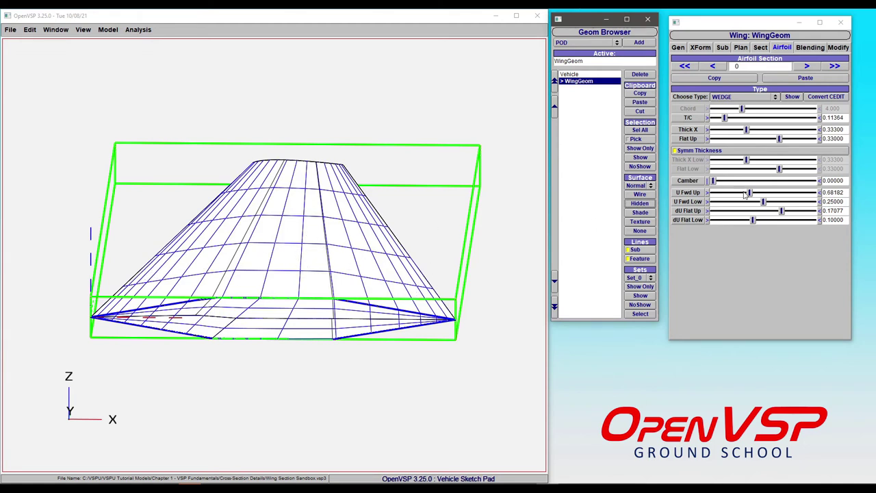
{"action": "left_click_drag", "start_coordinate": [750, 193], "coordinate": [737, 203]}
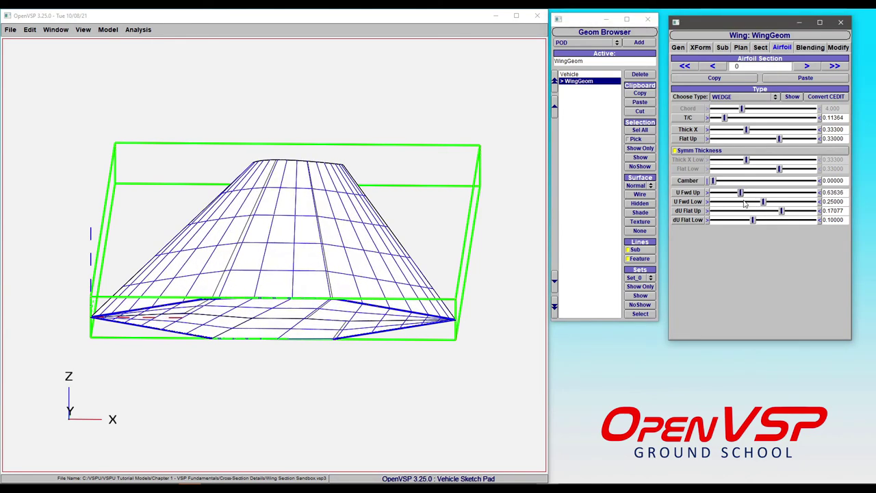
{"action": "left_click_drag", "start_coordinate": [738, 203], "coordinate": [756, 194]}
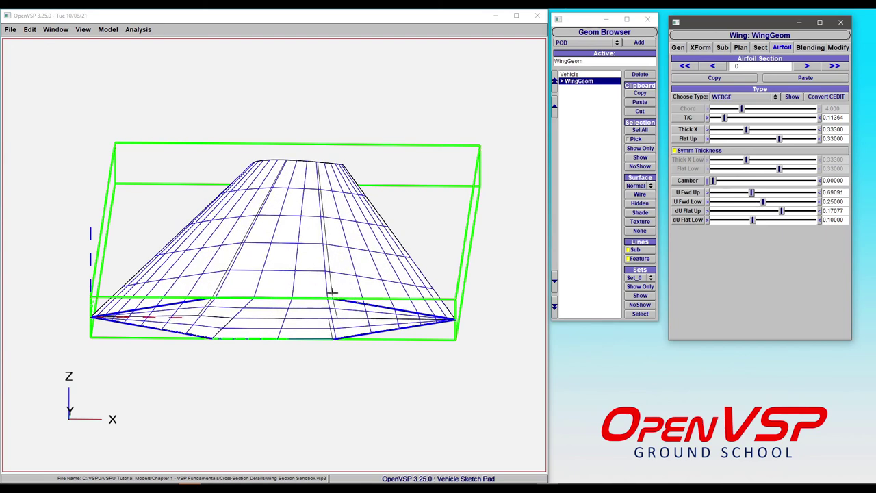
{"action": "left_click_drag", "start_coordinate": [334, 297], "coordinate": [317, 324]}
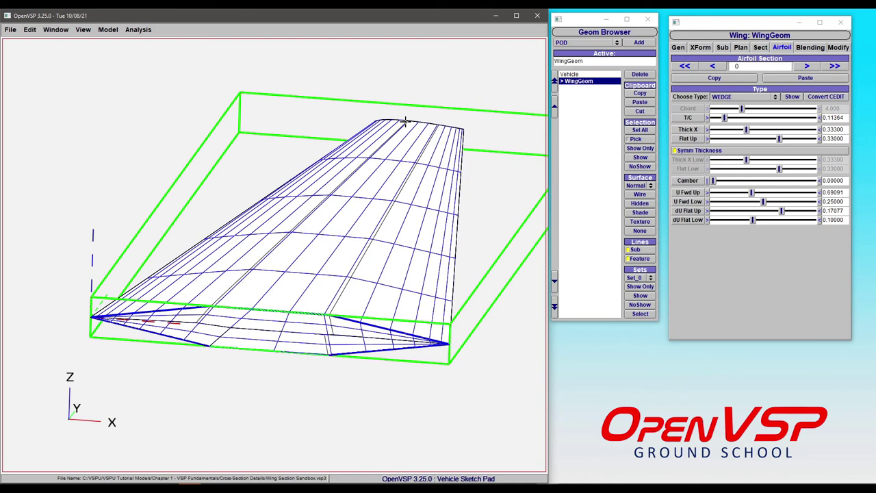
- Turn off Symm Thickness and set Thick X Low to 0.25 and Flat Low to 0.50
{"action": "left_click_drag", "start_coordinate": [336, 281], "coordinate": [323, 277]}
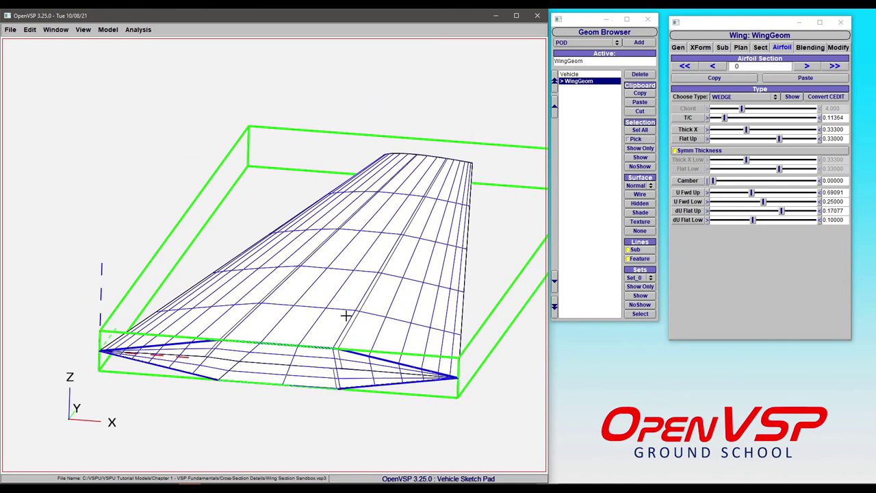
{"action": "right_click_drag", "start_coordinate": [323, 277], "coordinate": [348, 251]}
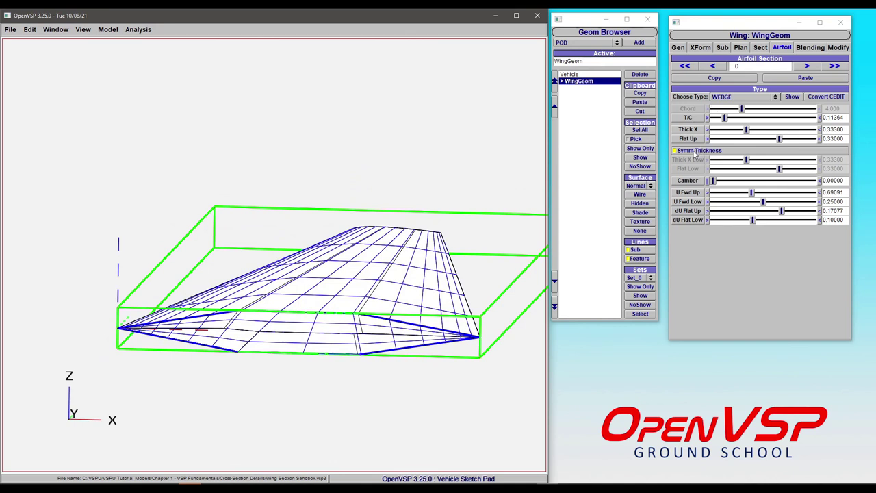
{"action": "left_click", "coordinate": [694, 152]}
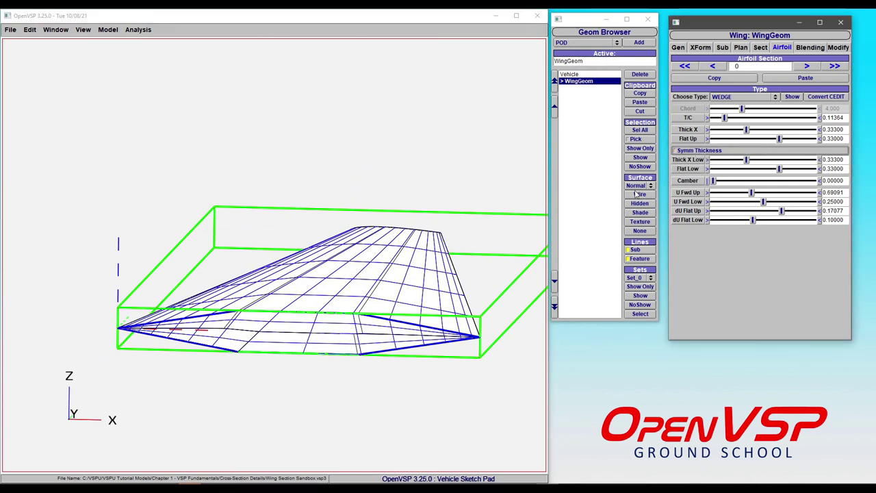
{"action": "double_click", "coordinate": [844, 160]}
{"action": "type", "text": "0.25"}
{"action": "key", "text": "Return"}
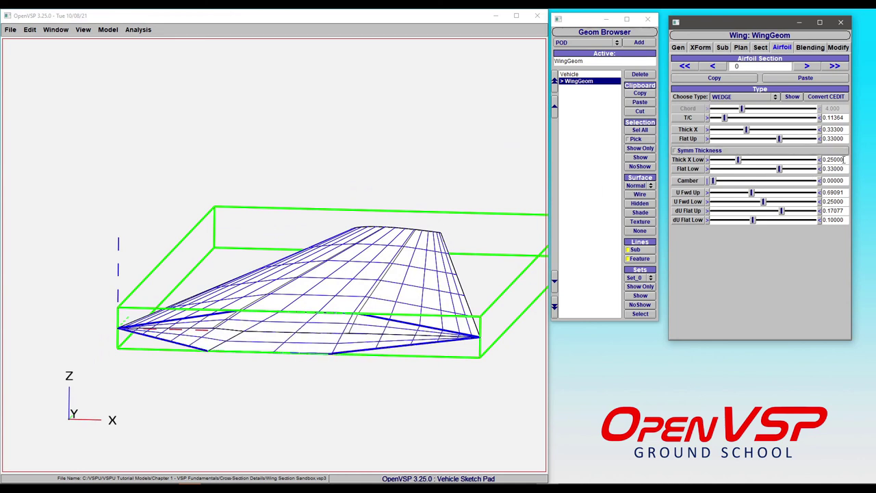
{"action": "double_click", "coordinate": [823, 169]}
{"action": "type", "text": "."}
{"action": "type", "text": "50"}
{"action": "key", "text": "Return"}
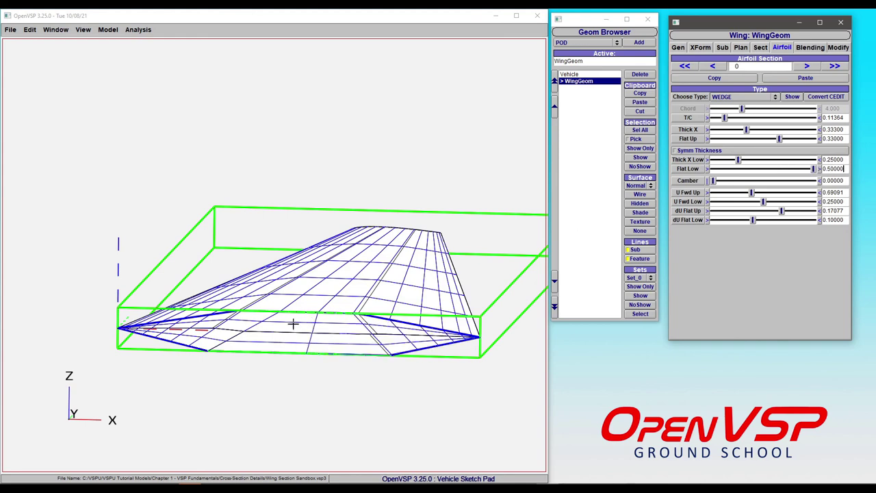
{"action": "left_click_drag", "start_coordinate": [293, 322], "coordinate": [272, 306]}
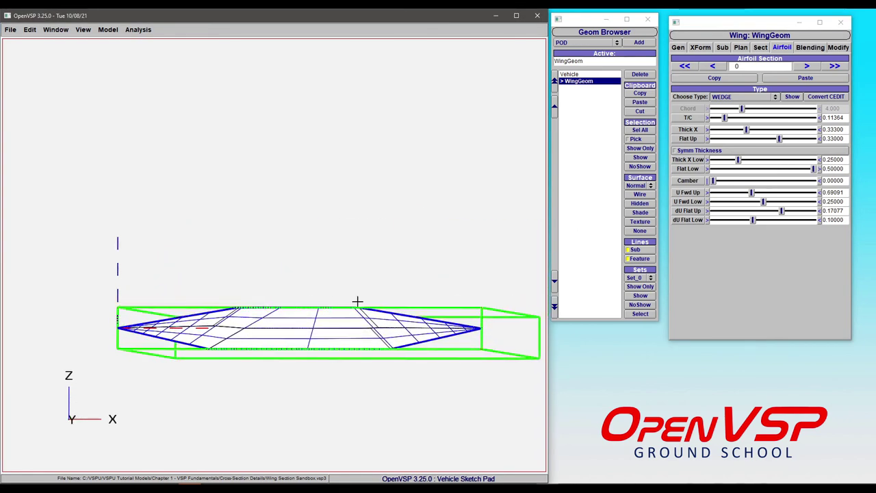